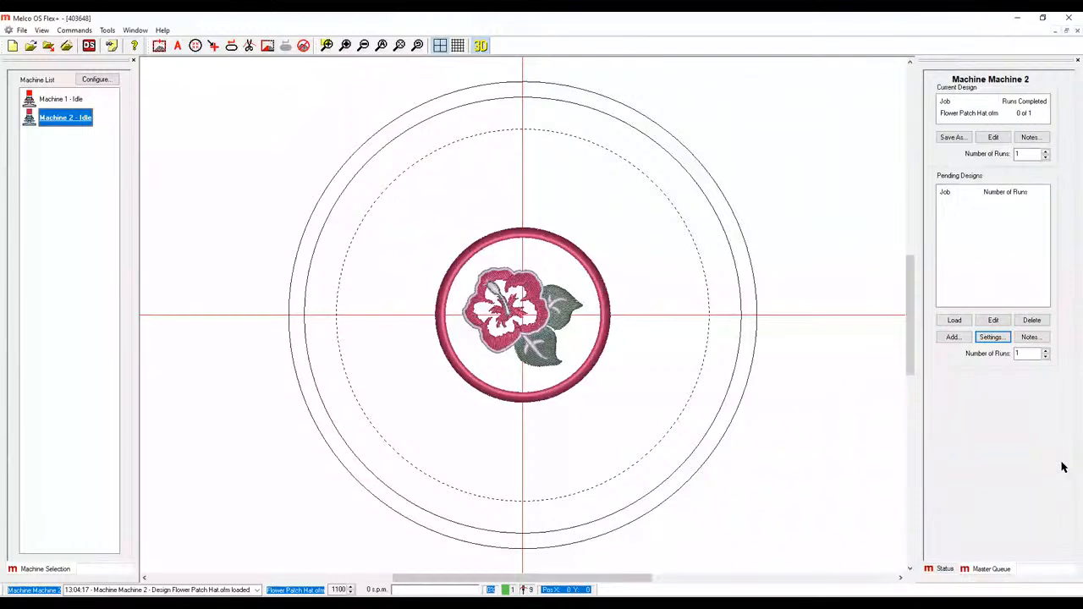
- Add all four name designs from the Desktop's Names folder to Machine 1's pending designs
{"action": "left_click", "coordinate": [52, 100]}
{"action": "left_click", "coordinate": [934, 572]}
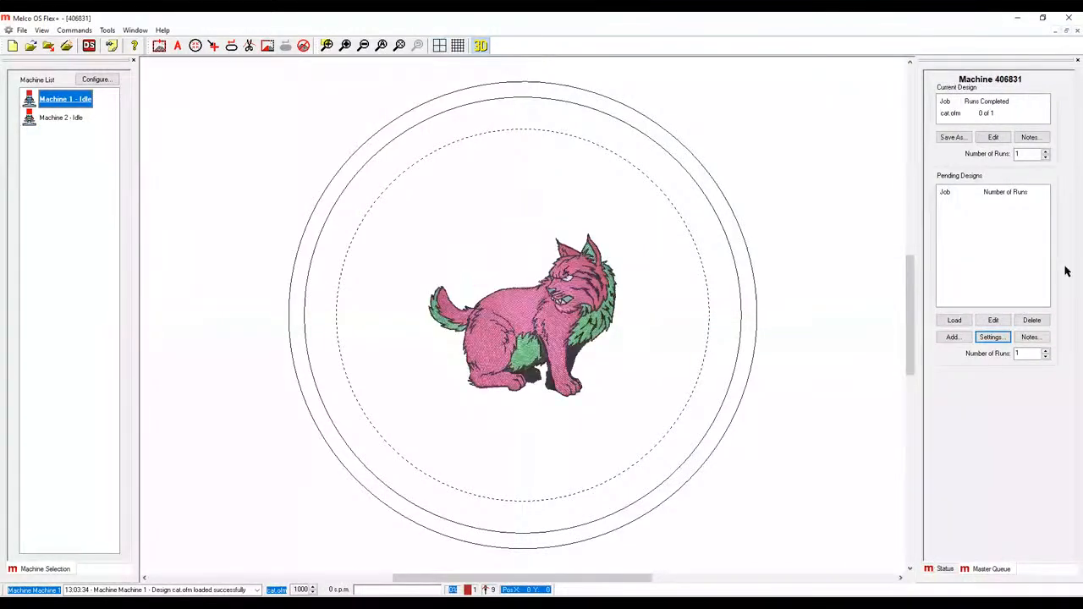
{"action": "left_click", "coordinate": [992, 571]}
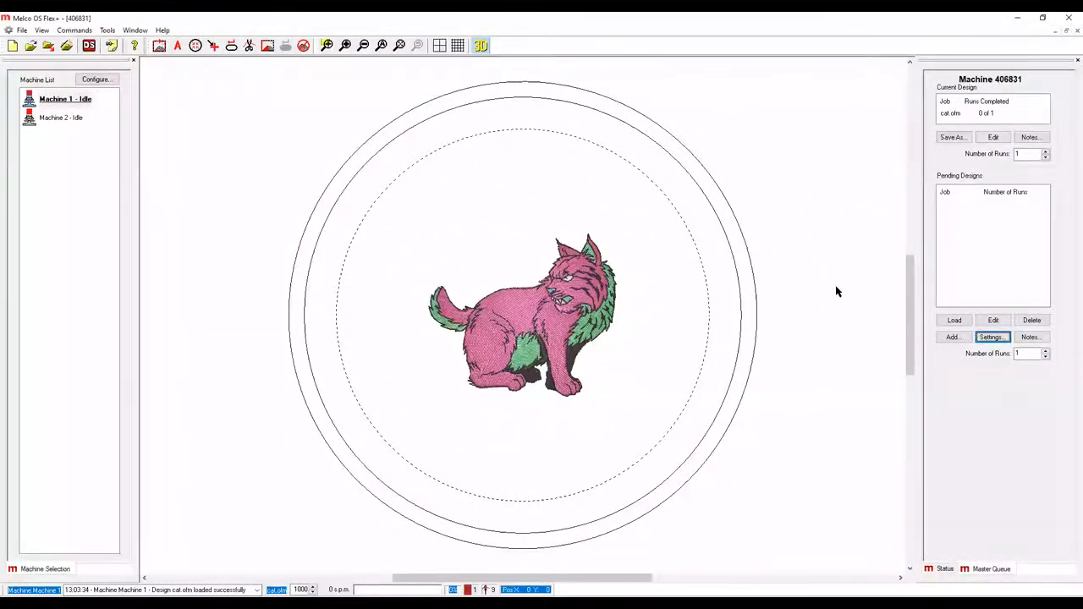
{"action": "left_click", "coordinate": [952, 337]}
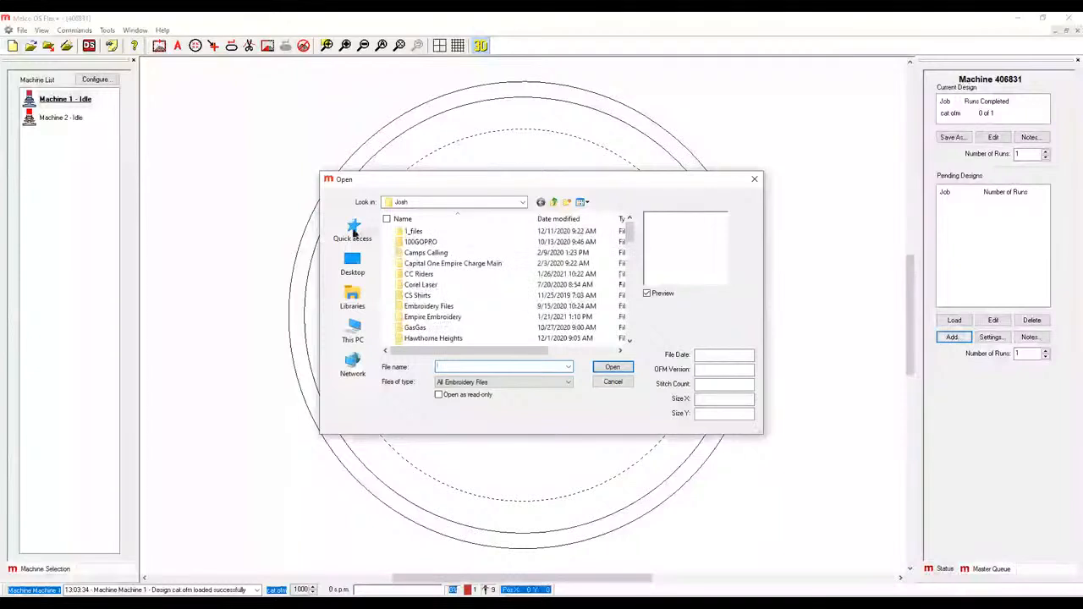
{"action": "left_click", "coordinate": [353, 264]}
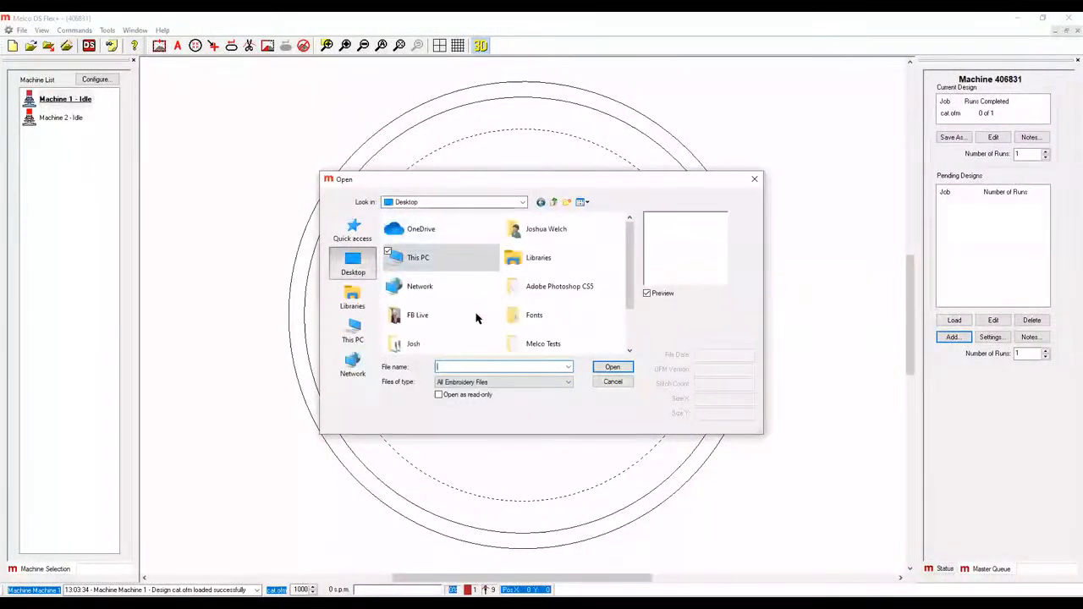
{"action": "scroll", "coordinate": [508, 287], "scroll_direction": "down", "scroll_amount": 2}
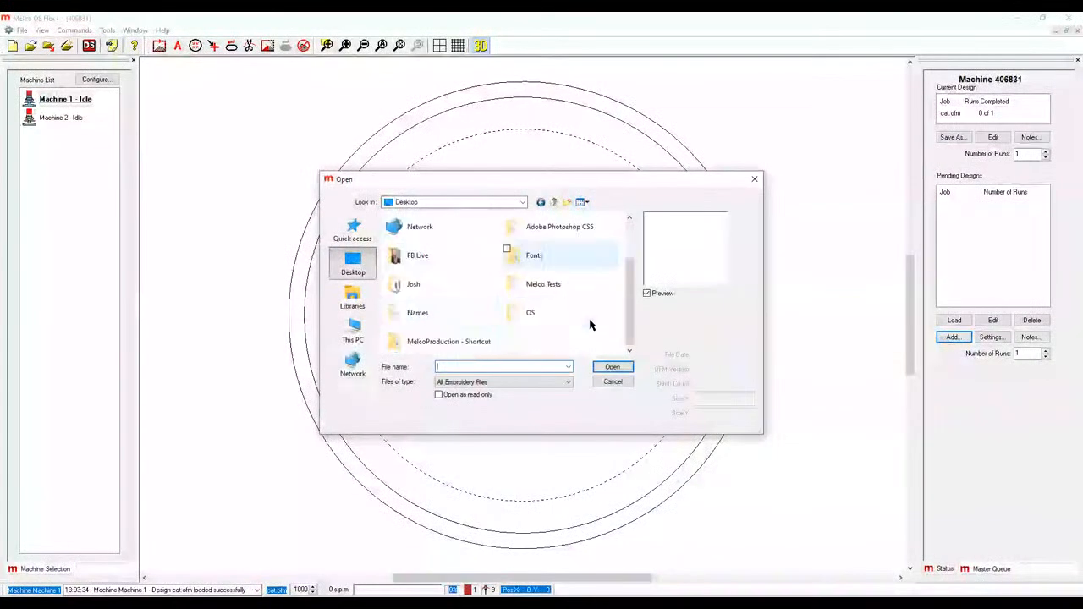
{"action": "double_click", "coordinate": [441, 313]}
{"action": "left_click", "coordinate": [437, 233]}
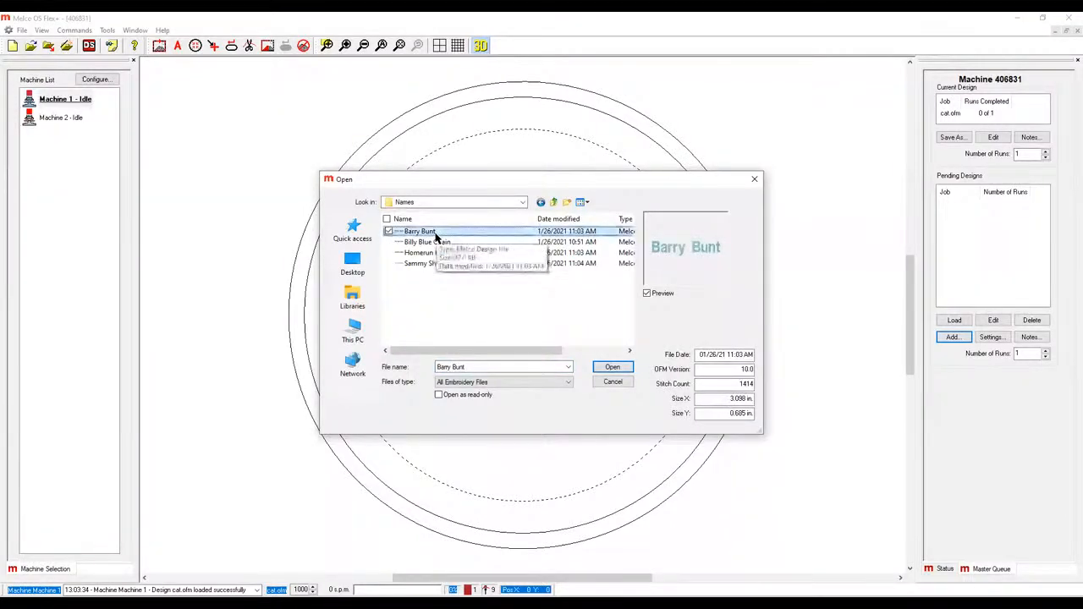
{"action": "key", "text": "ctrl+a"}
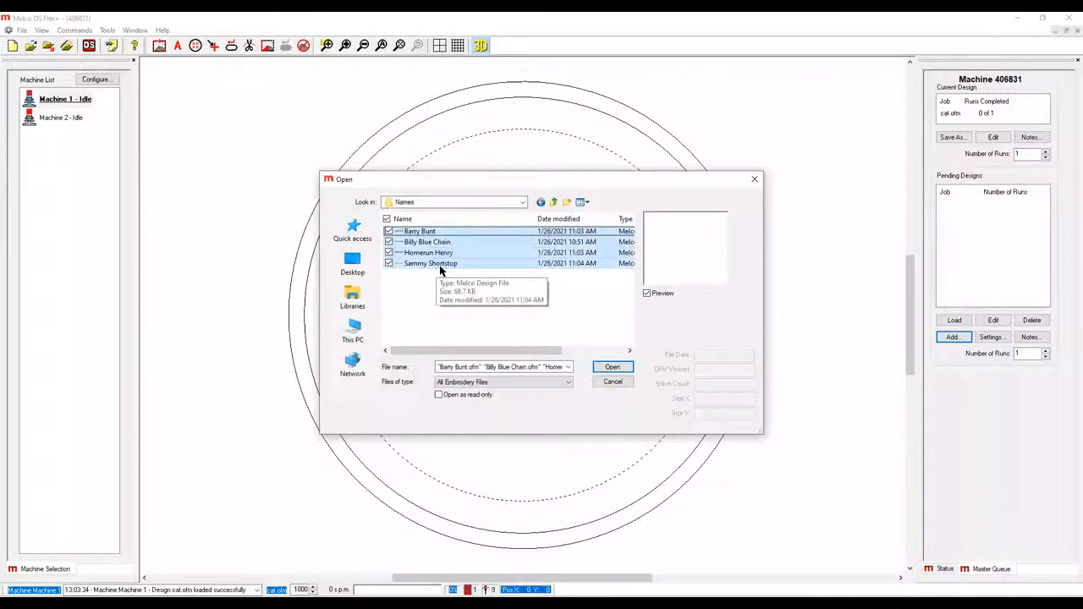
{"action": "left_click", "coordinate": [607, 369]}
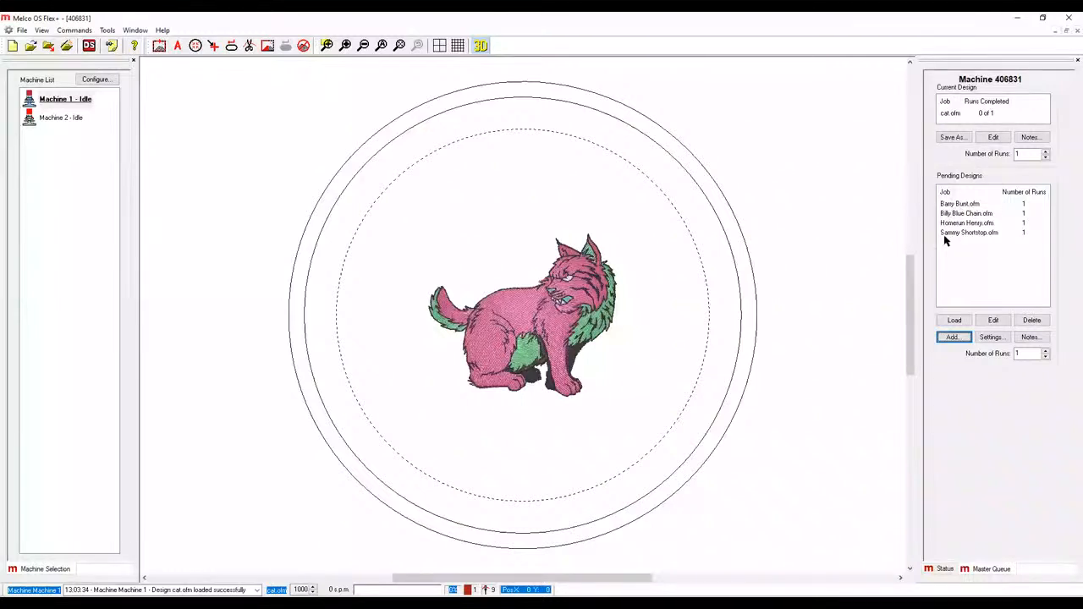
- In Machine 1's settings, keep Enable Master Queue on and turn off Auto Define Color Sequence
{"action": "left_click", "coordinate": [49, 117]}
{"action": "left_click", "coordinate": [61, 103]}
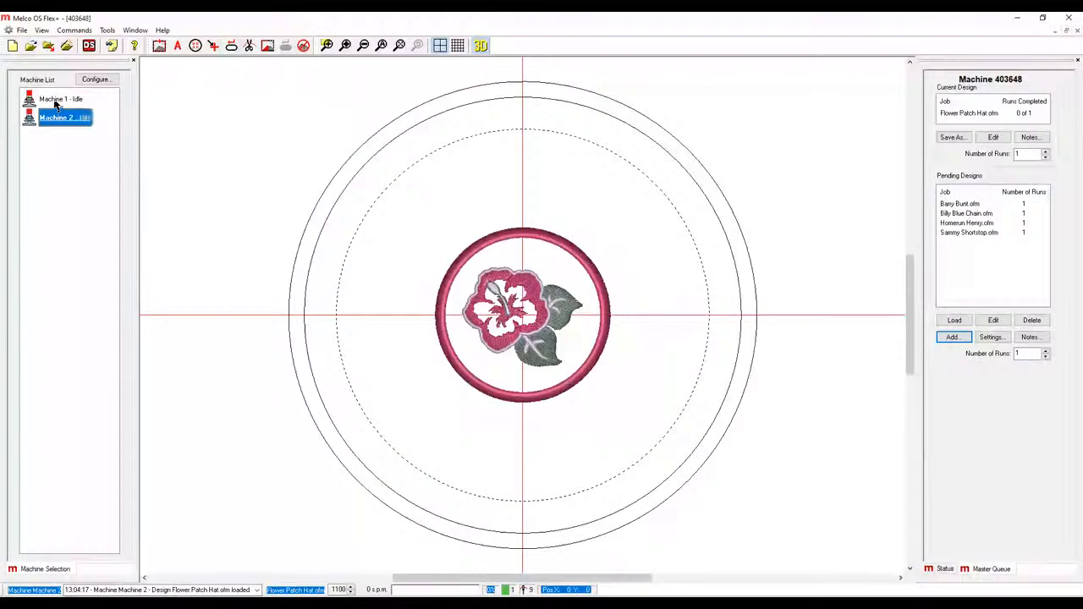
{"action": "left_click", "coordinate": [993, 337]}
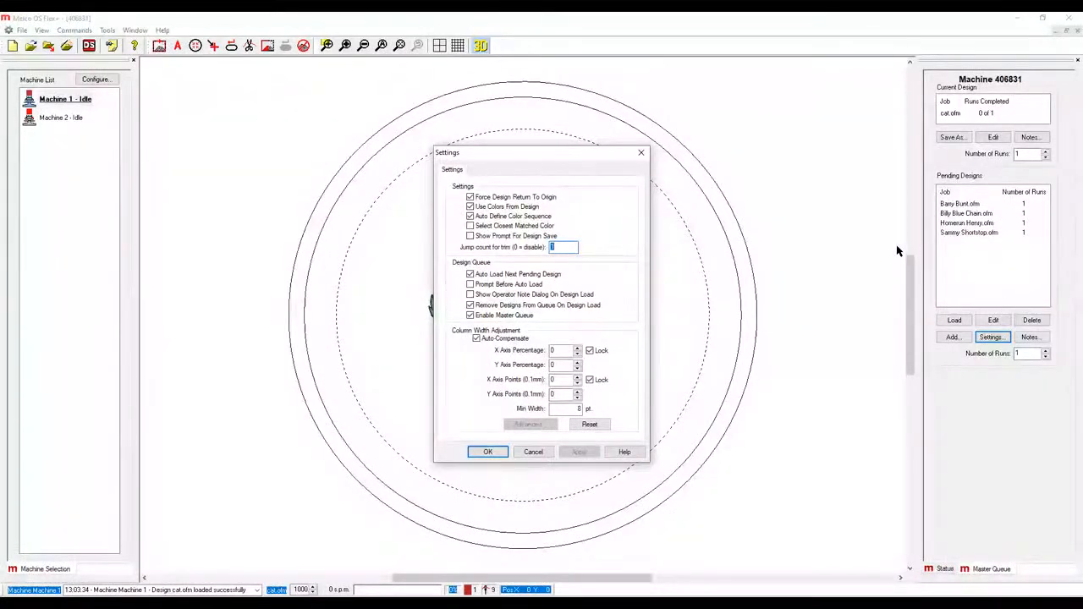
{"action": "left_click", "coordinate": [472, 315]}
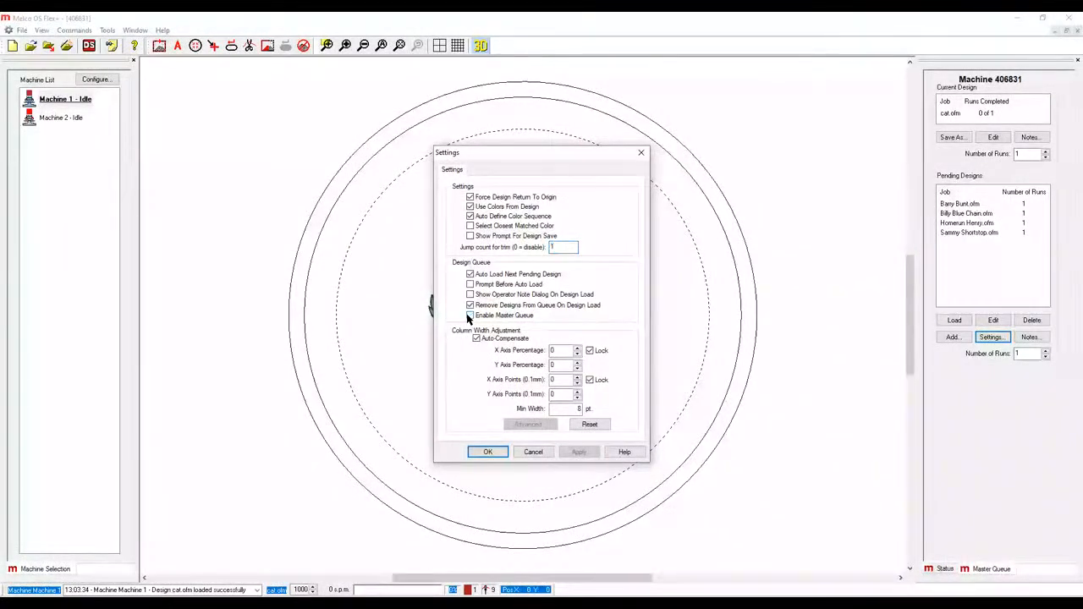
{"action": "left_click", "coordinate": [471, 318]}
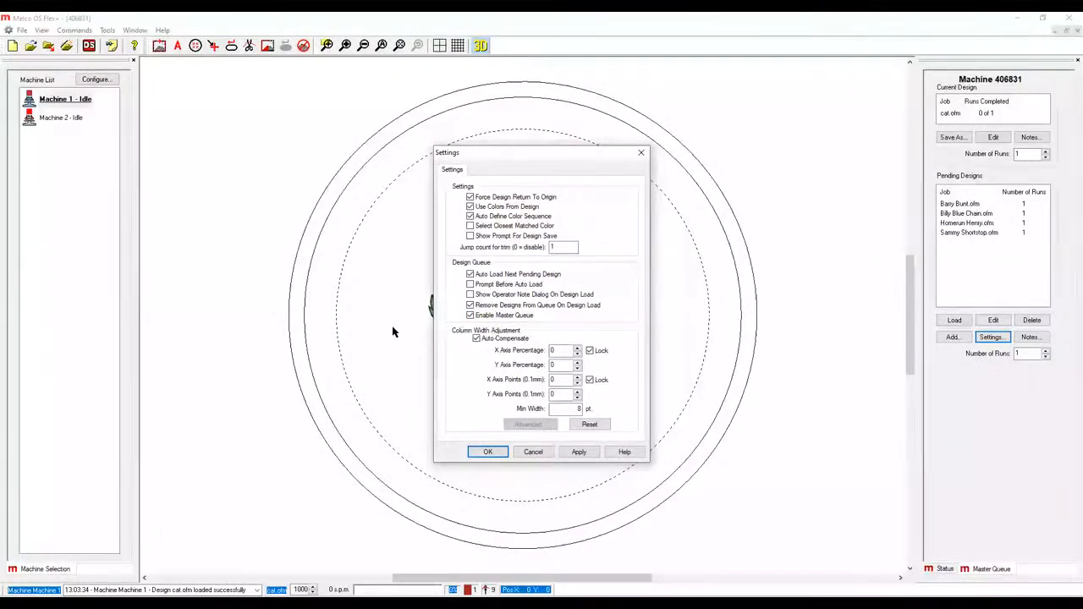
{"action": "left_click", "coordinate": [472, 217]}
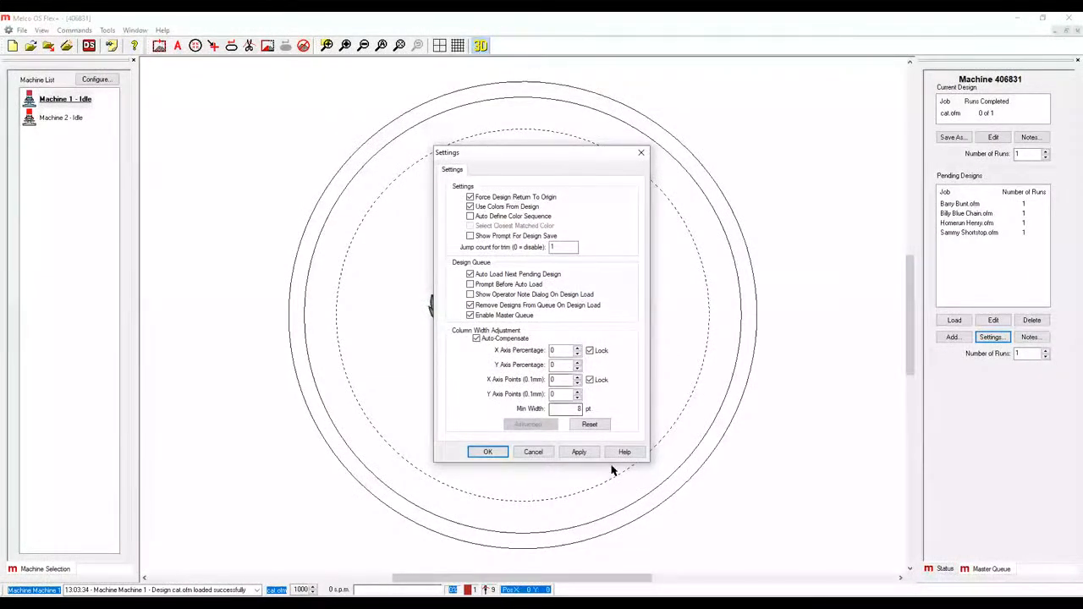
{"action": "left_click", "coordinate": [489, 453]}
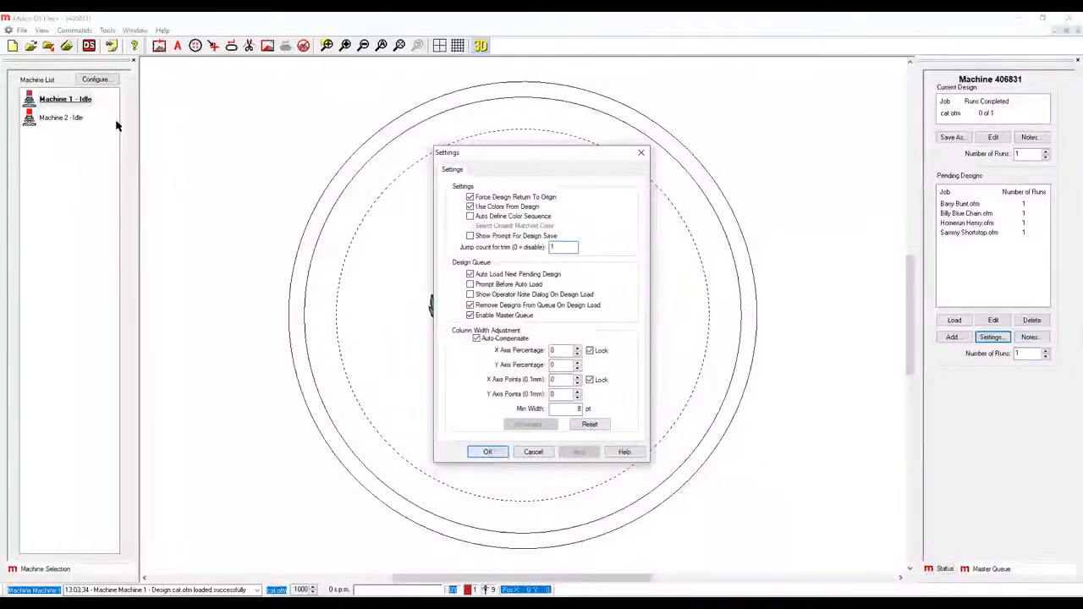
- Check Machine 2's design queue settings, including Enable Master Queue and Auto Define Color Sequence
{"action": "left_click", "coordinate": [74, 118]}
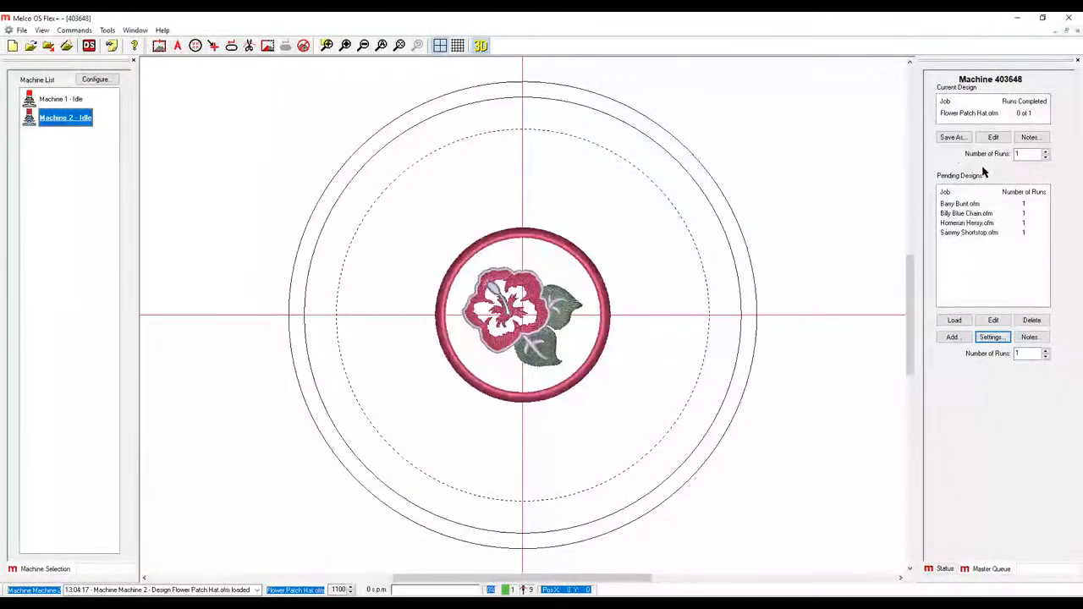
{"action": "left_click", "coordinate": [991, 338]}
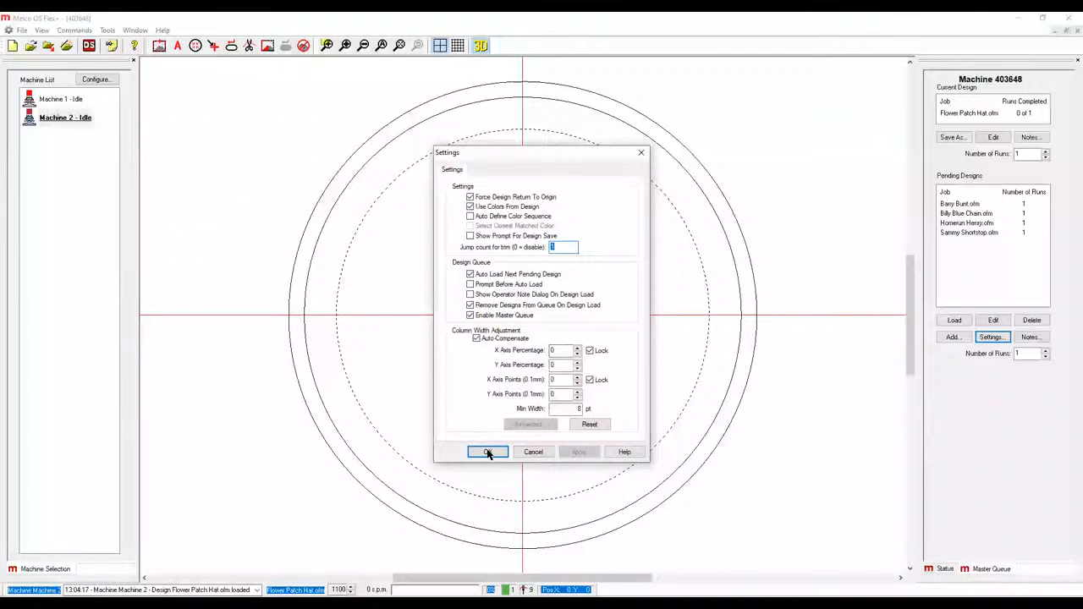
{"action": "key", "text": "Return"}
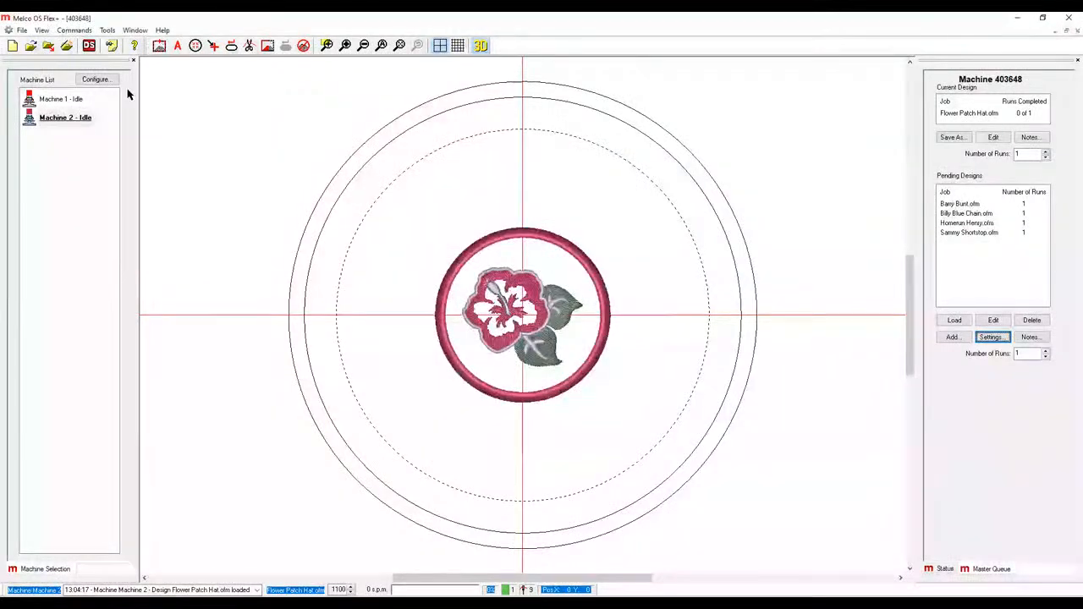
- Load the second of the four pending name designs onto Machine 1
{"action": "left_click", "coordinate": [50, 103]}
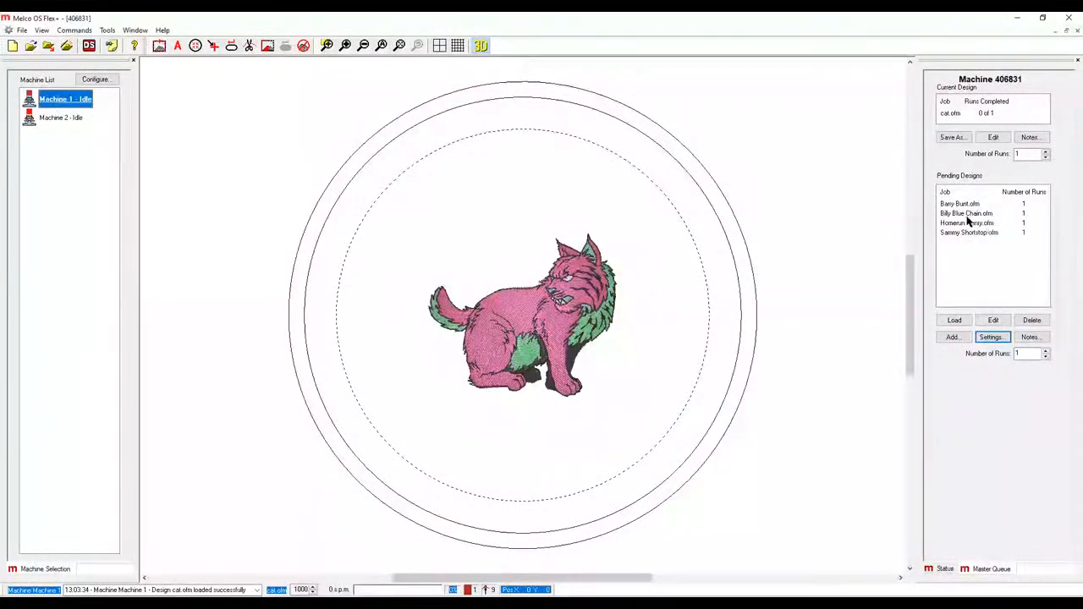
{"action": "left_click", "coordinate": [957, 215]}
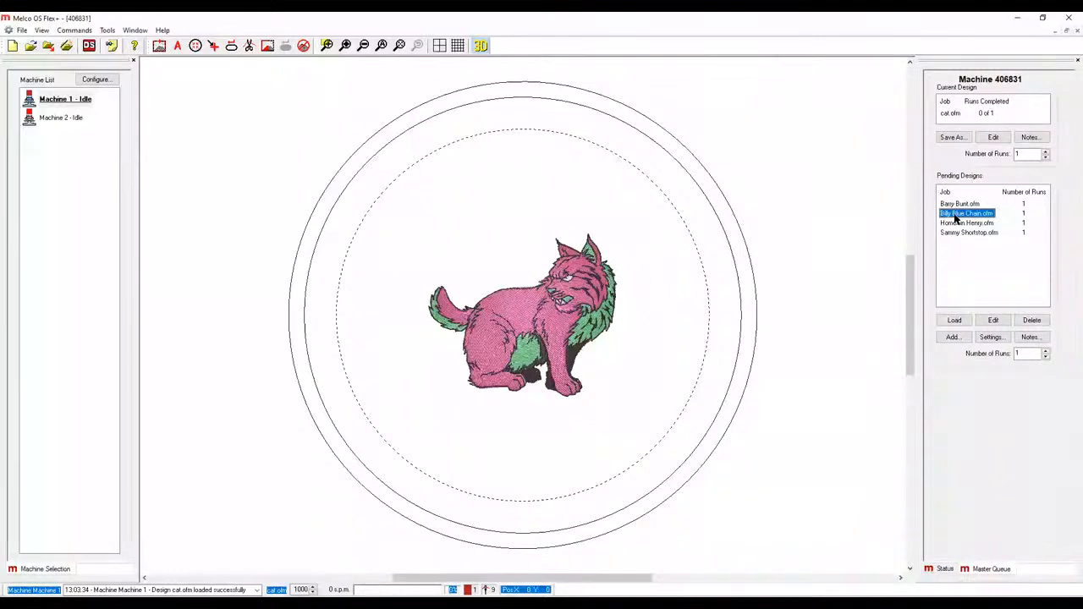
{"action": "left_click", "coordinate": [955, 322]}
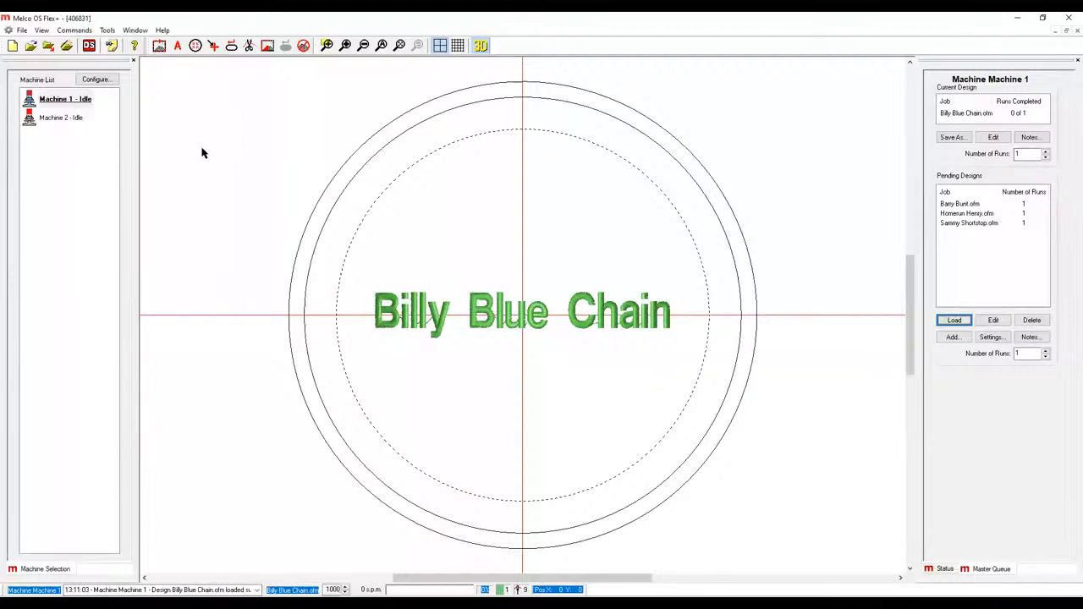
- Load the second of the three remaining pending name designs onto Machine 2
{"action": "left_click", "coordinate": [61, 119]}
{"action": "left_click", "coordinate": [61, 118]}
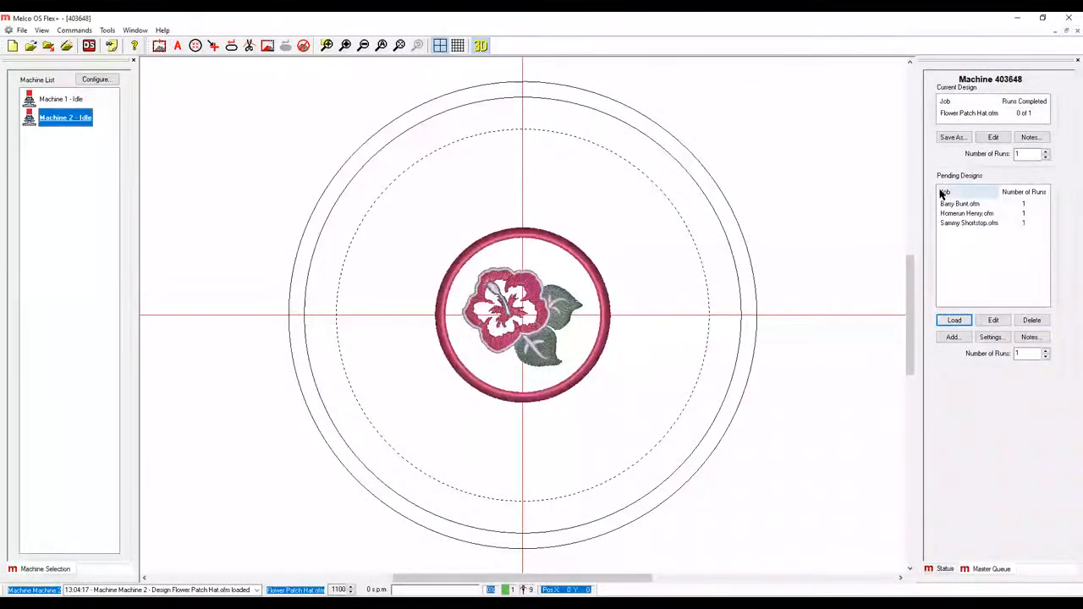
{"action": "left_click", "coordinate": [964, 213]}
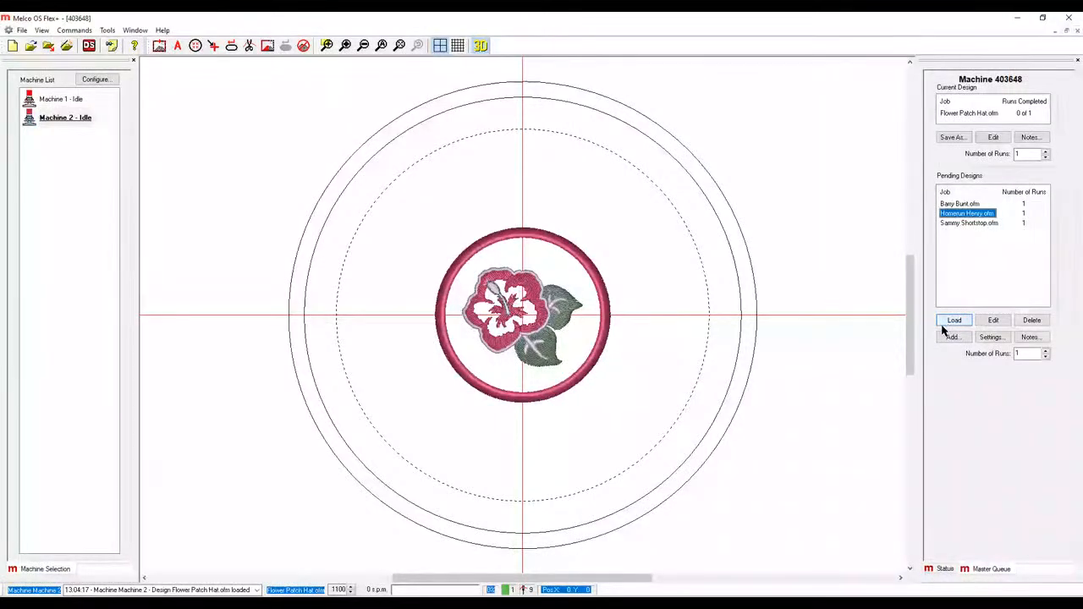
{"action": "left_click", "coordinate": [945, 325]}
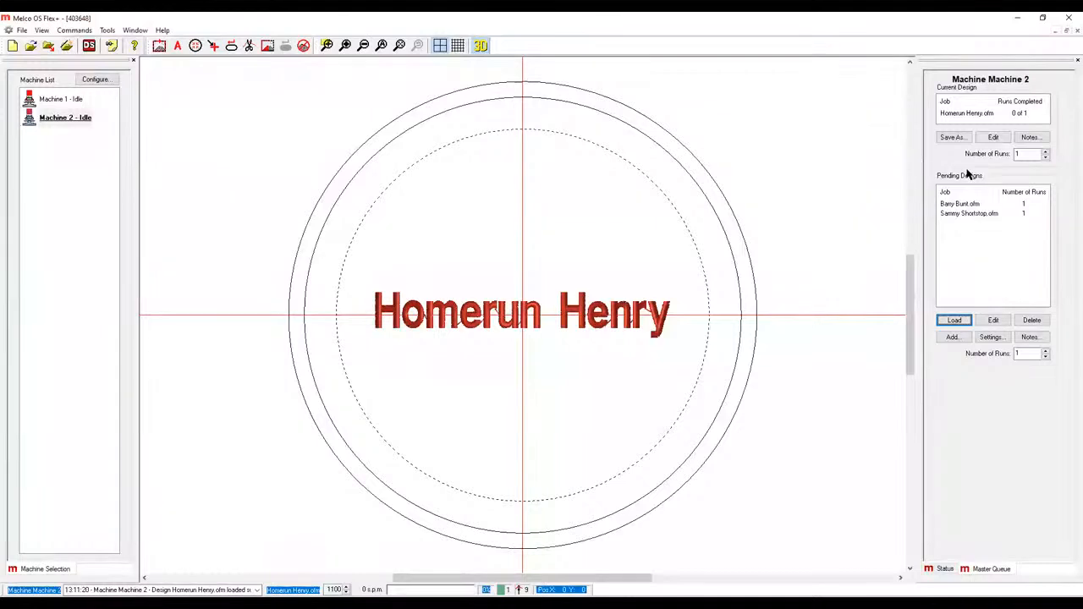
- Set Machine 2's current design to 5 runs and return to Machine 1
{"action": "left_click", "coordinate": [1044, 152]}
{"action": "left_click", "coordinate": [1044, 152]}
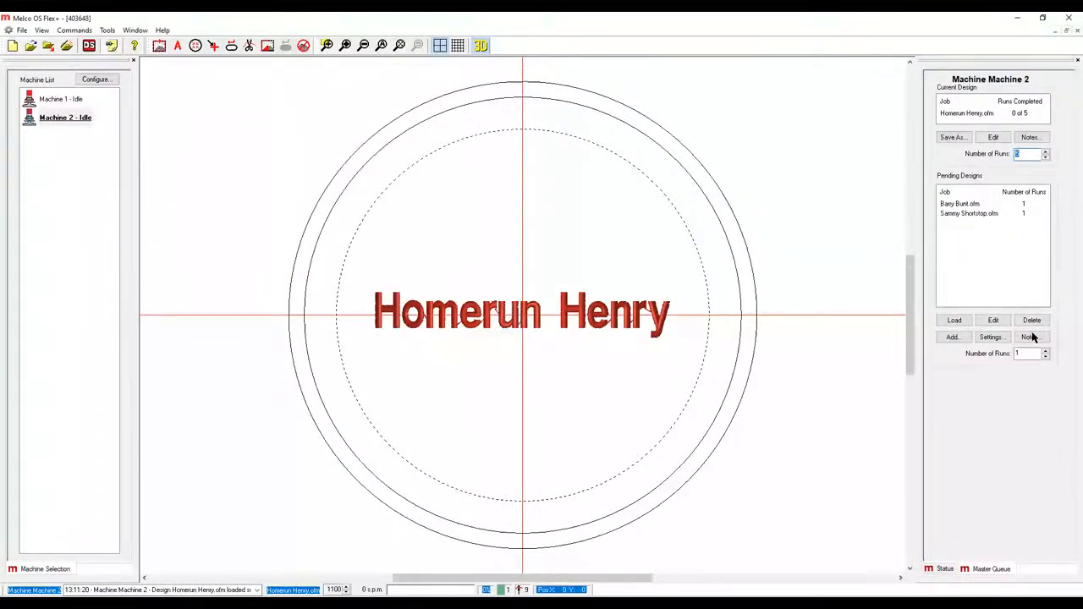
{"action": "left_click", "coordinate": [1046, 355]}
{"action": "left_click", "coordinate": [1045, 357]}
{"action": "left_click", "coordinate": [68, 115]}
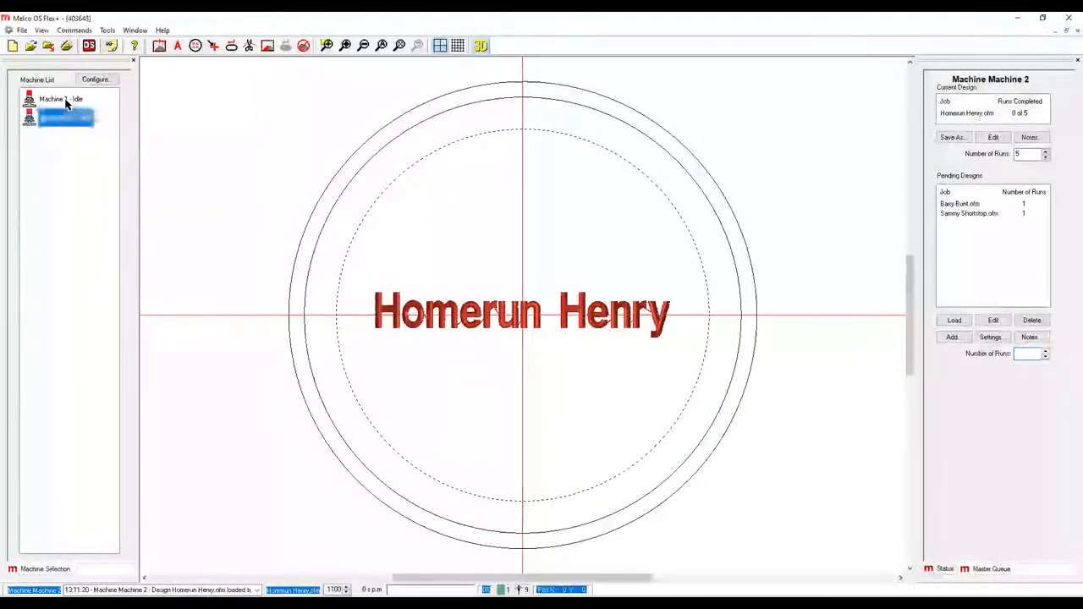
{"action": "left_click", "coordinate": [66, 101]}
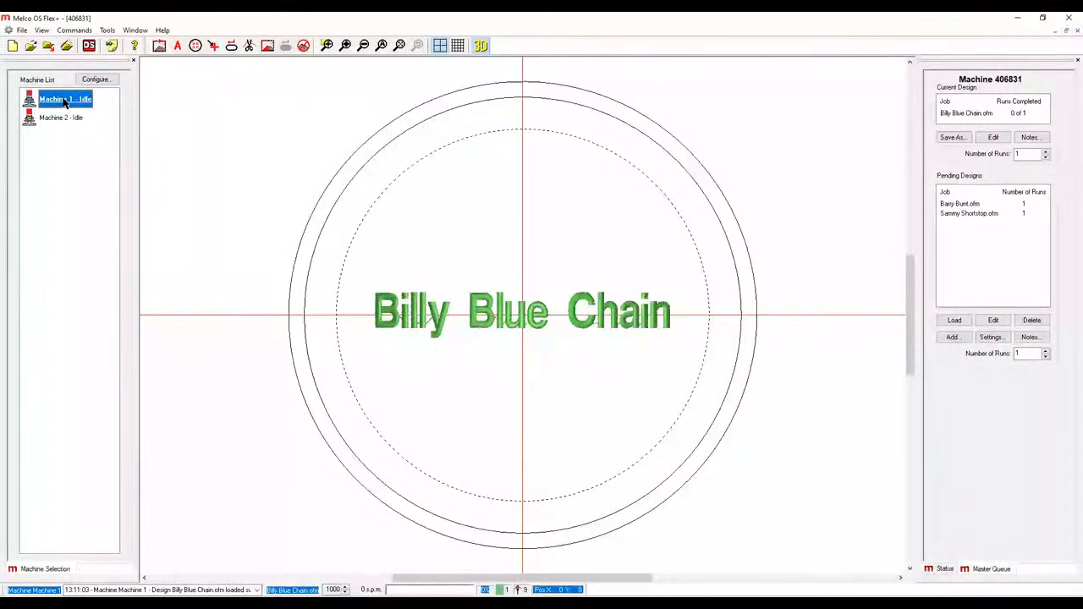